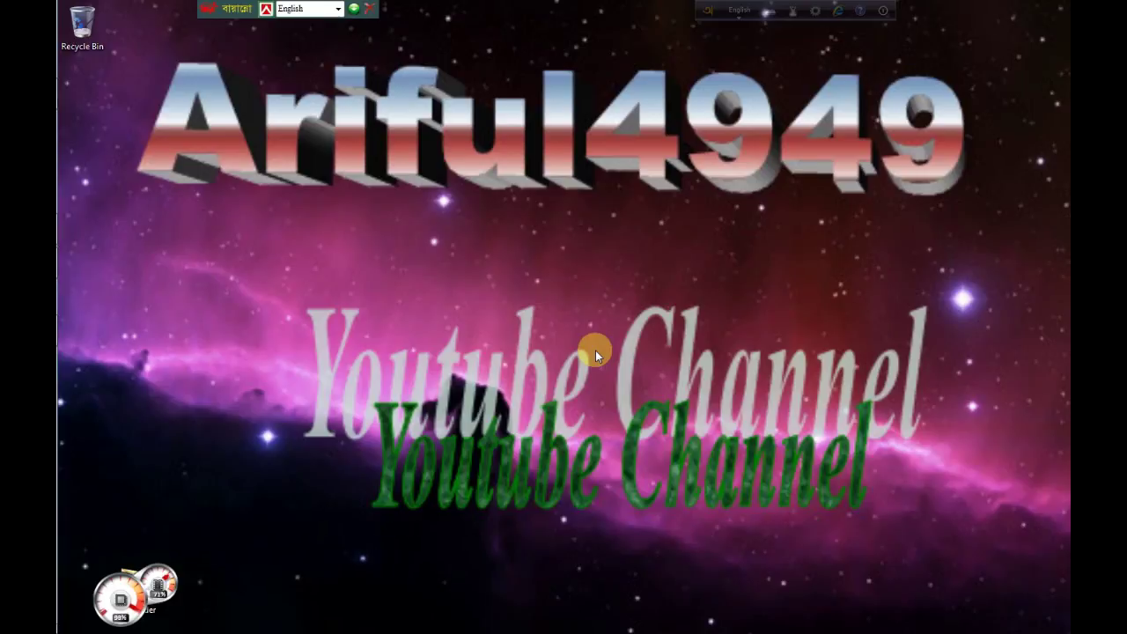
Step: Restore the Word document with the 'Ariful 4949' heading from the taskbar and maximize its window
{"action": "mouse_move", "coordinate": [60, 211]}
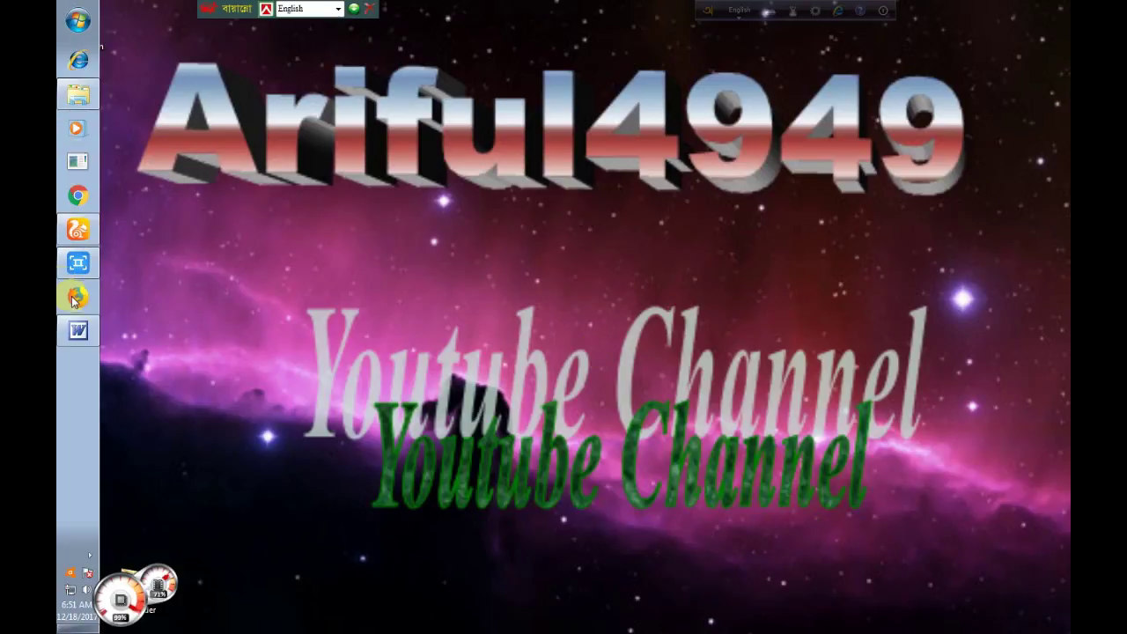
{"action": "left_click", "coordinate": [77, 333]}
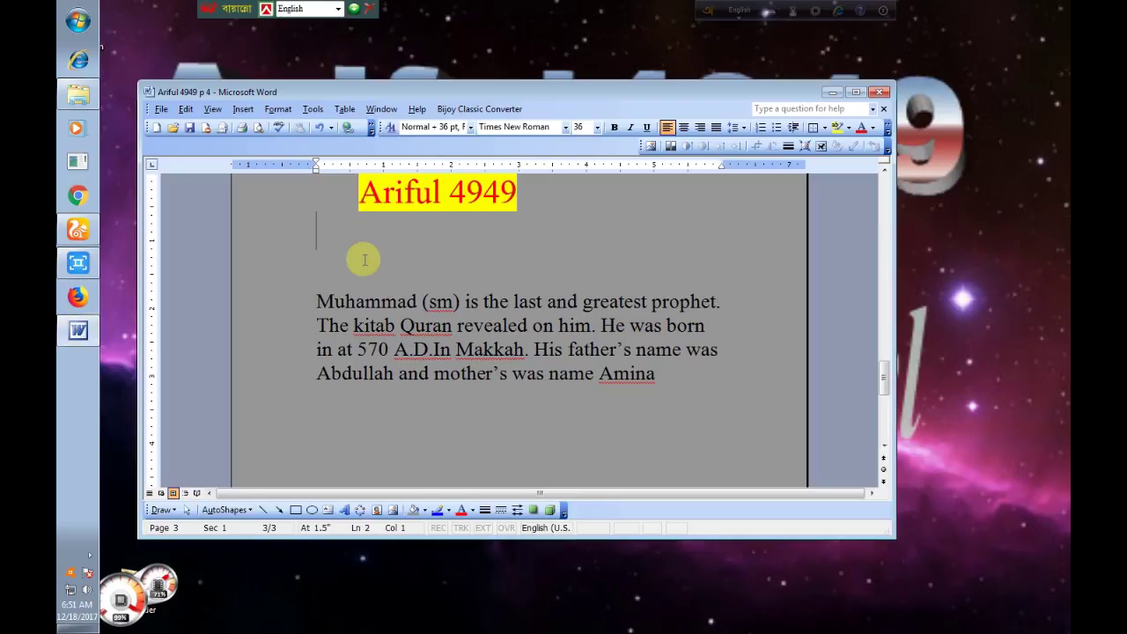
{"action": "left_click", "coordinate": [855, 93]}
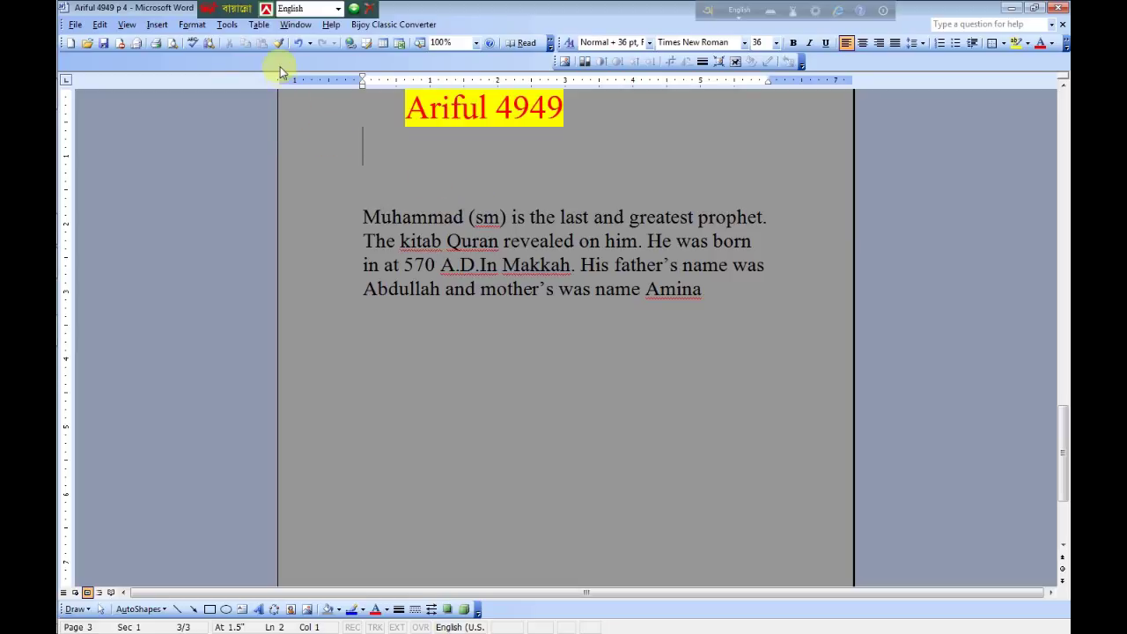
{"action": "left_click", "coordinate": [158, 29]}
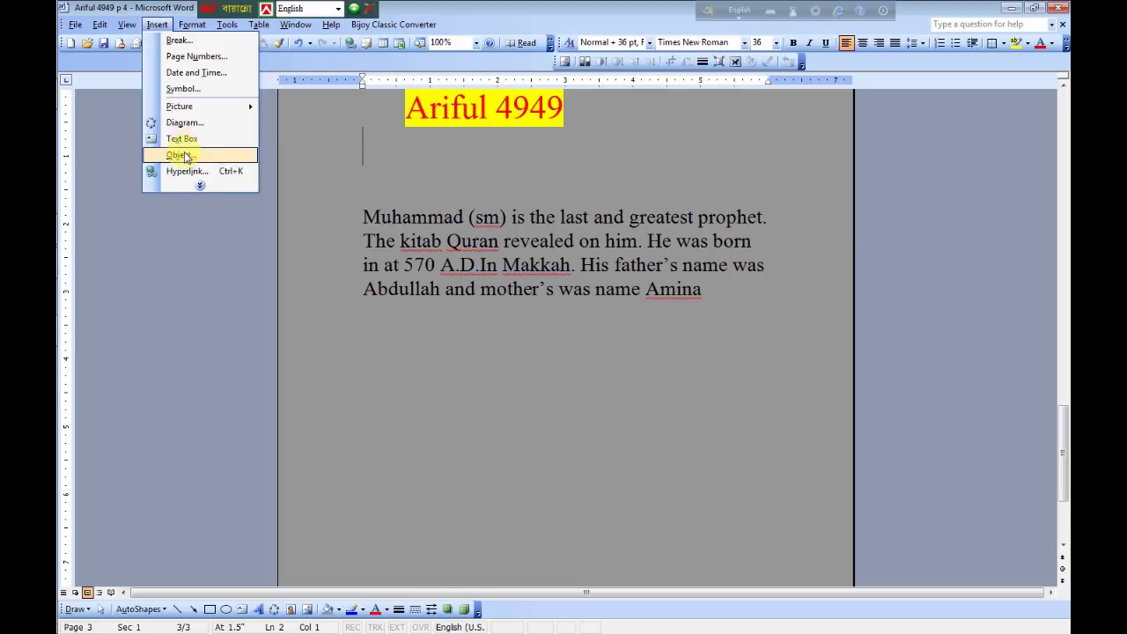
{"action": "left_click", "coordinate": [198, 184]}
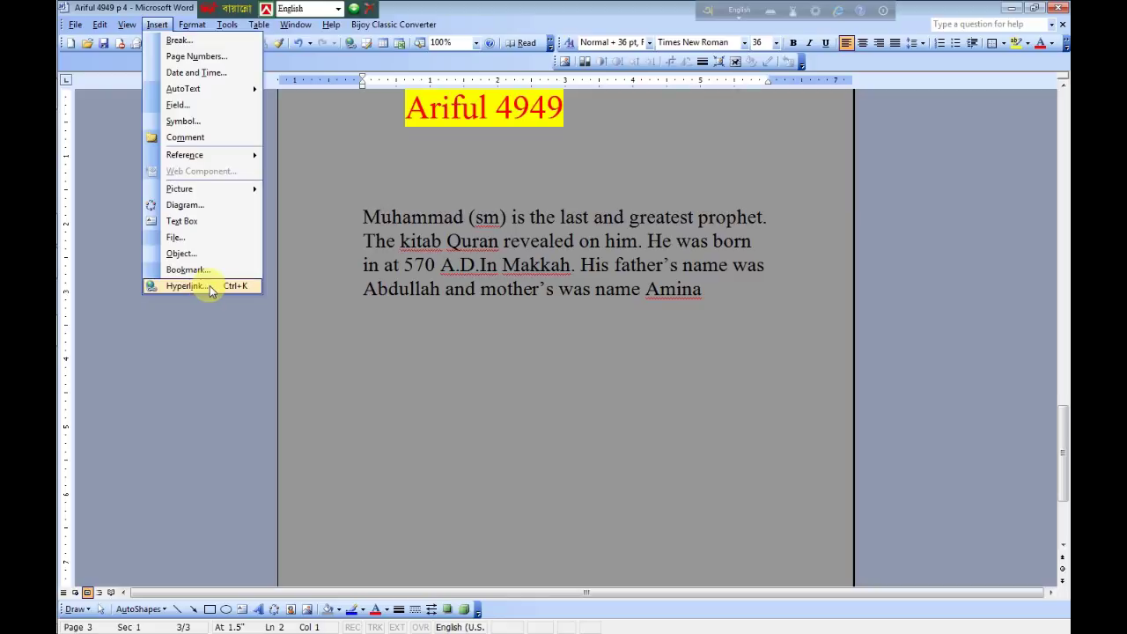
{"action": "left_click", "coordinate": [626, 303]}
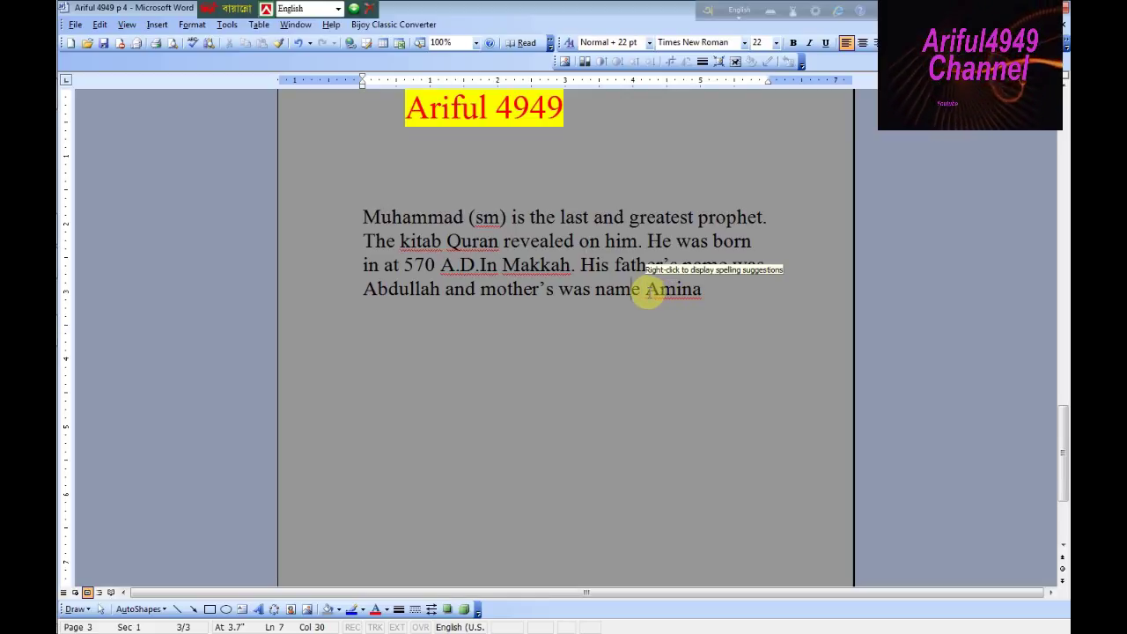
Step: Select the word 'Amina' at the end of the paragraph and open the Insert menu
{"action": "left_click_drag", "start_coordinate": [648, 293], "coordinate": [705, 292]}
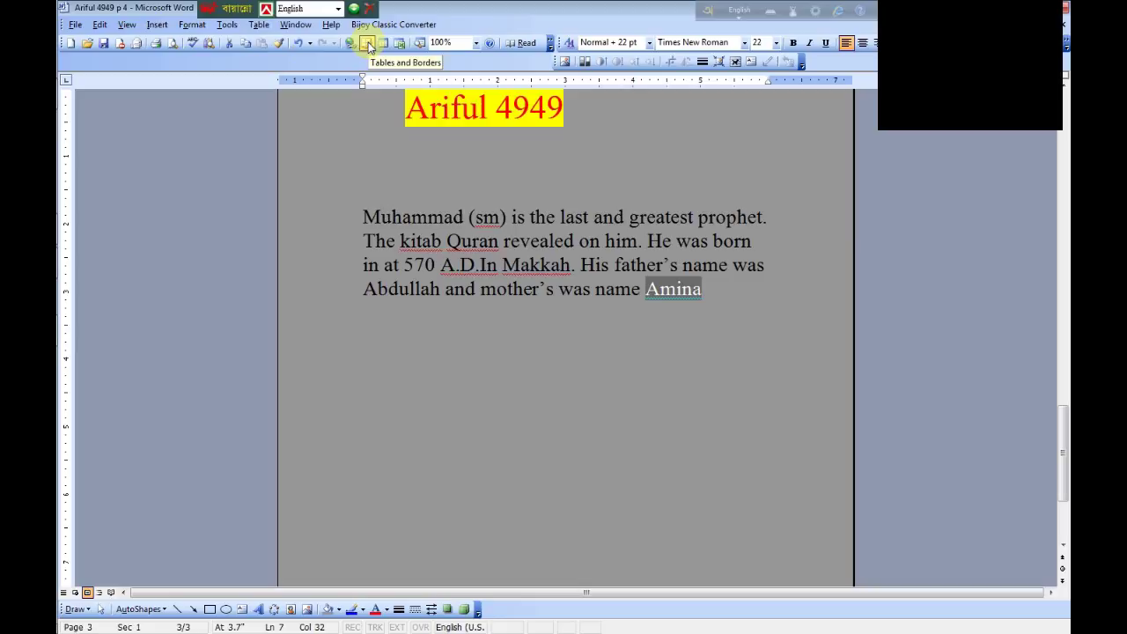
{"action": "left_click", "coordinate": [164, 28]}
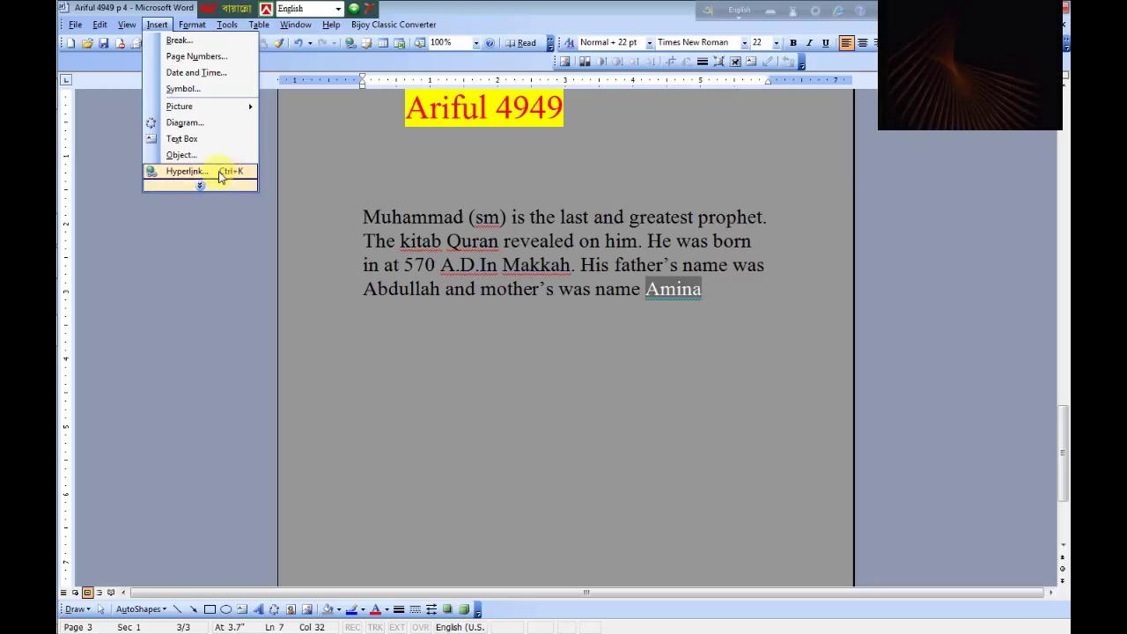
Step: Open the Insert Hyperlink dialog for 'Amina' and move the dialog lower on screen
{"action": "left_click", "coordinate": [165, 169]}
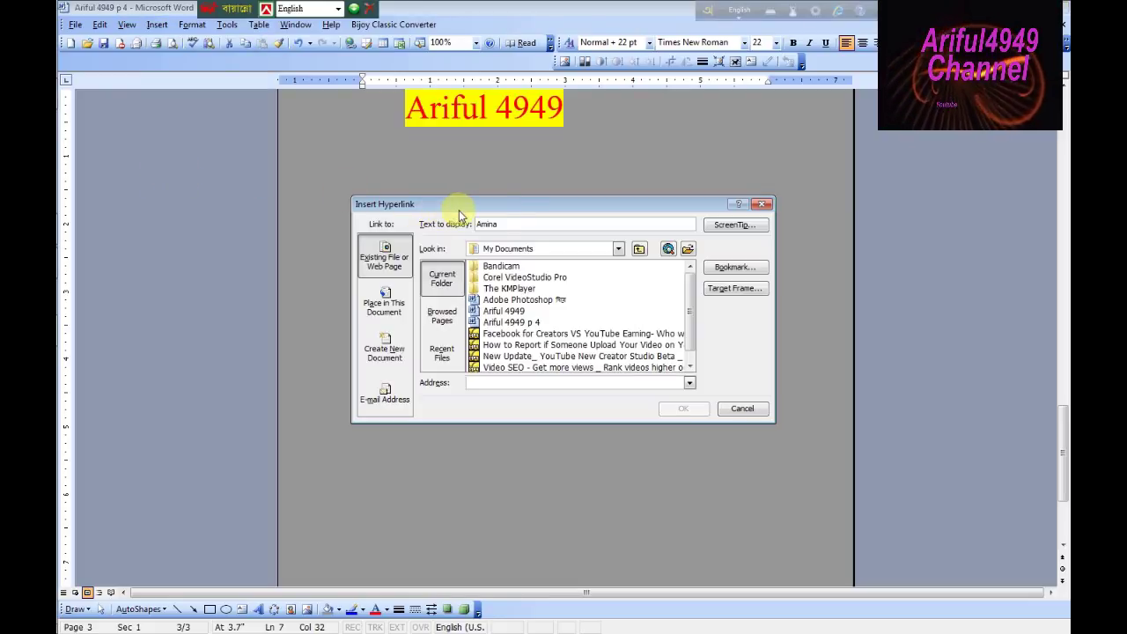
{"action": "left_click_drag", "start_coordinate": [568, 211], "coordinate": [522, 296]}
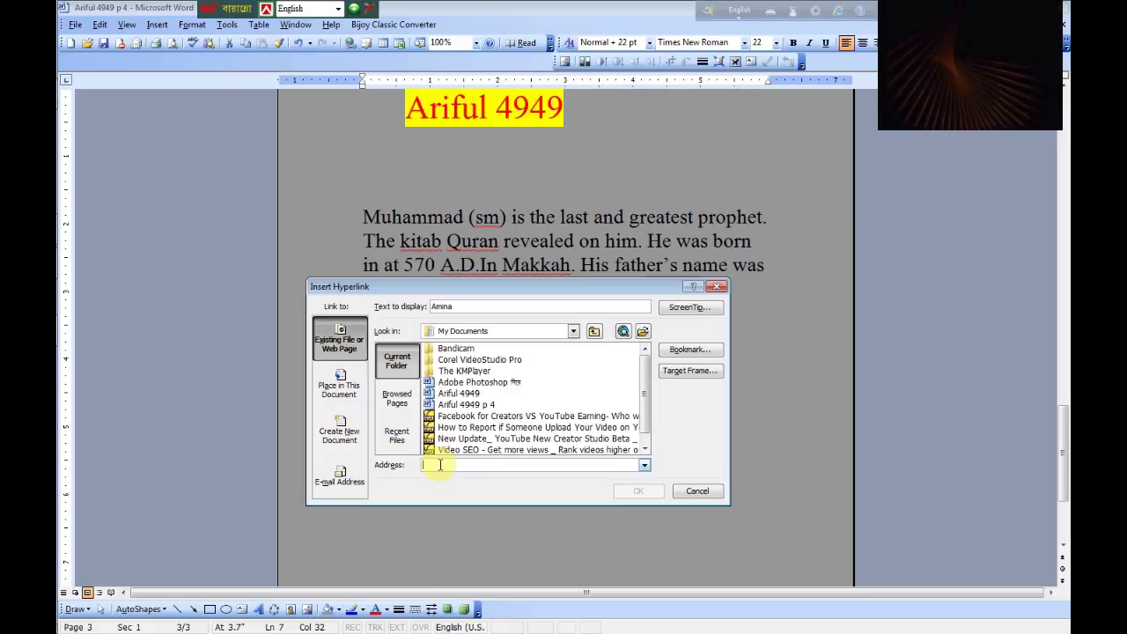
{"action": "type", "text": "www"}
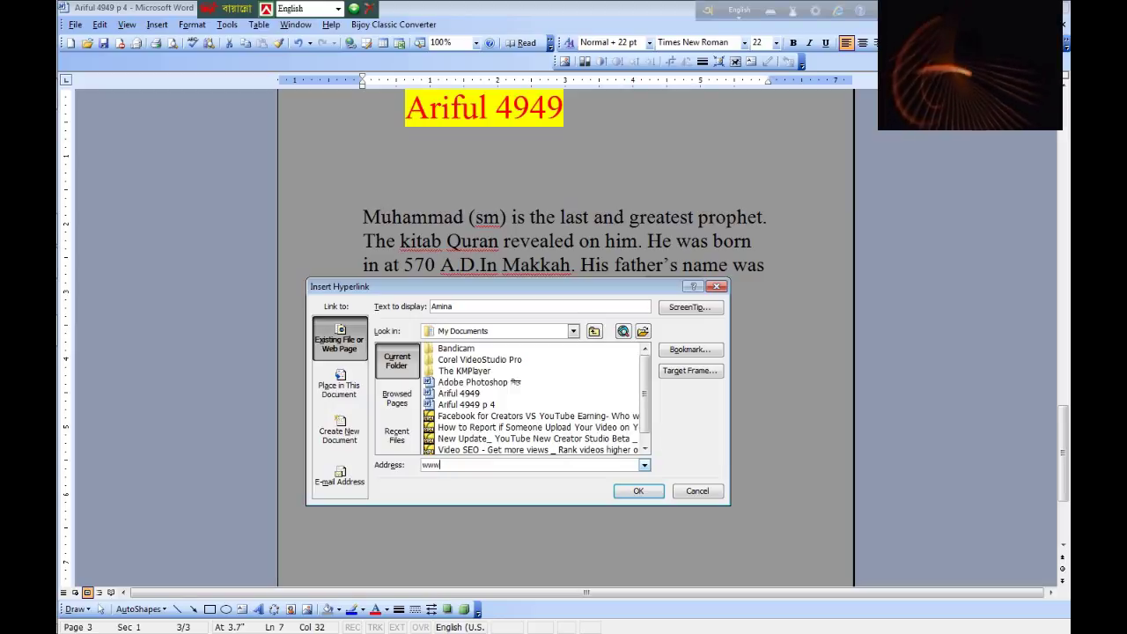
{"action": "type", "text": ".facebook.com"}
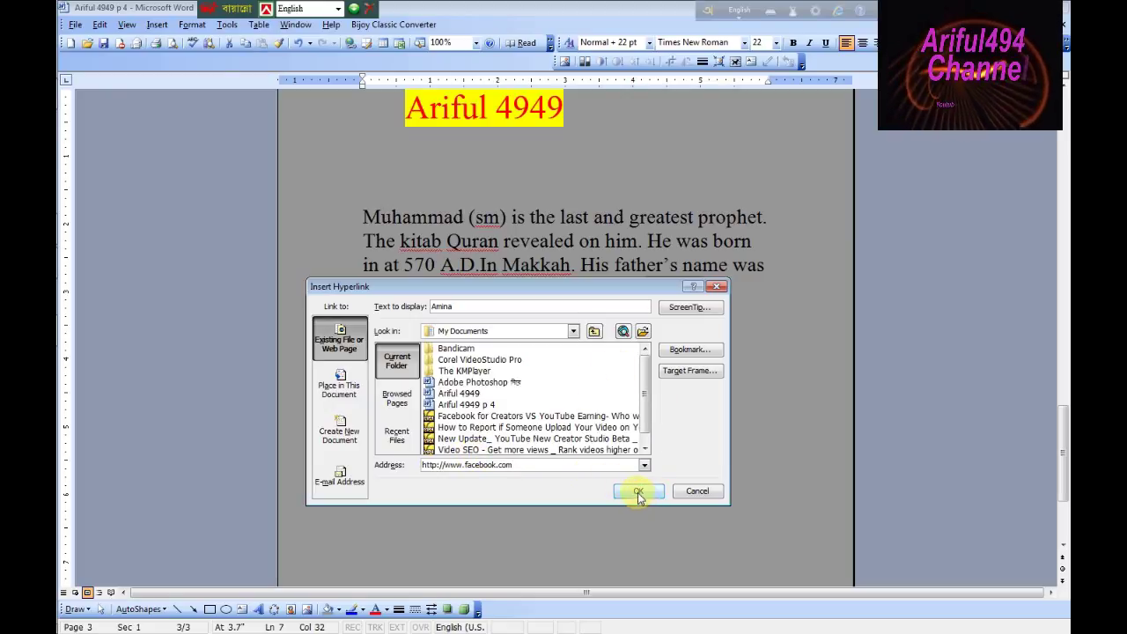
{"action": "left_click", "coordinate": [639, 493]}
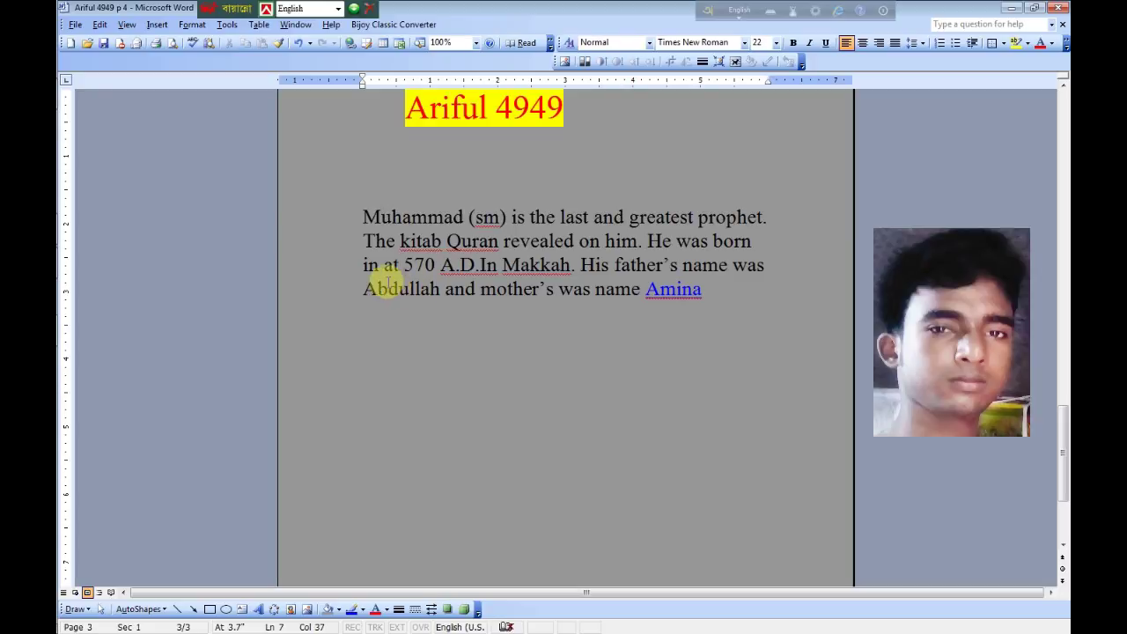
{"action": "left_click_drag", "start_coordinate": [361, 216], "coordinate": [459, 215]}
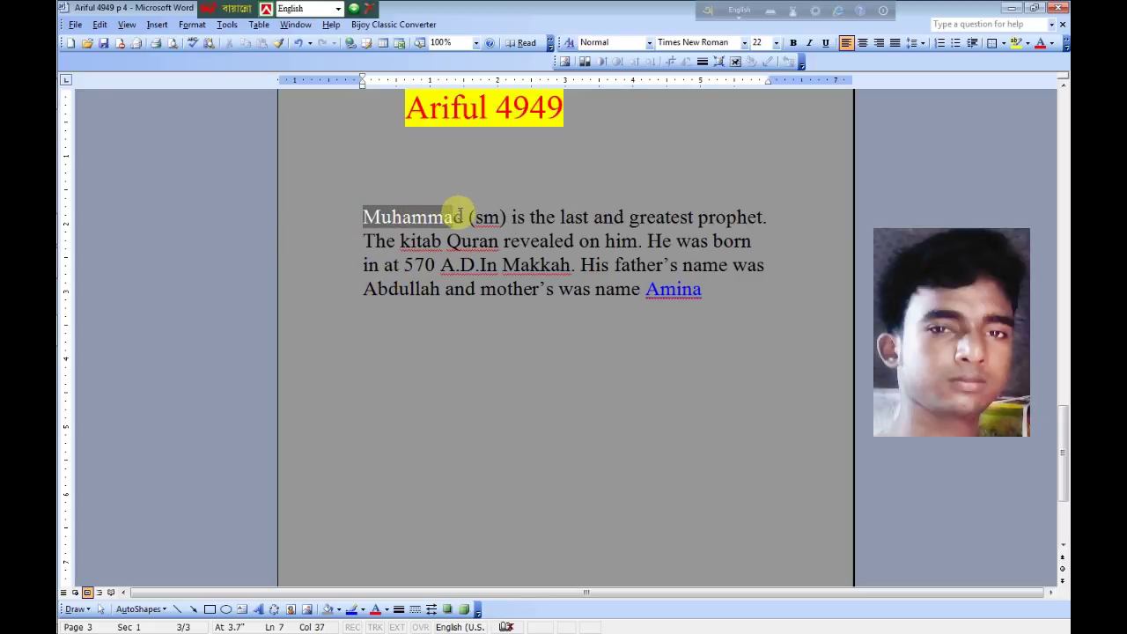
{"action": "left_click", "coordinate": [349, 211]}
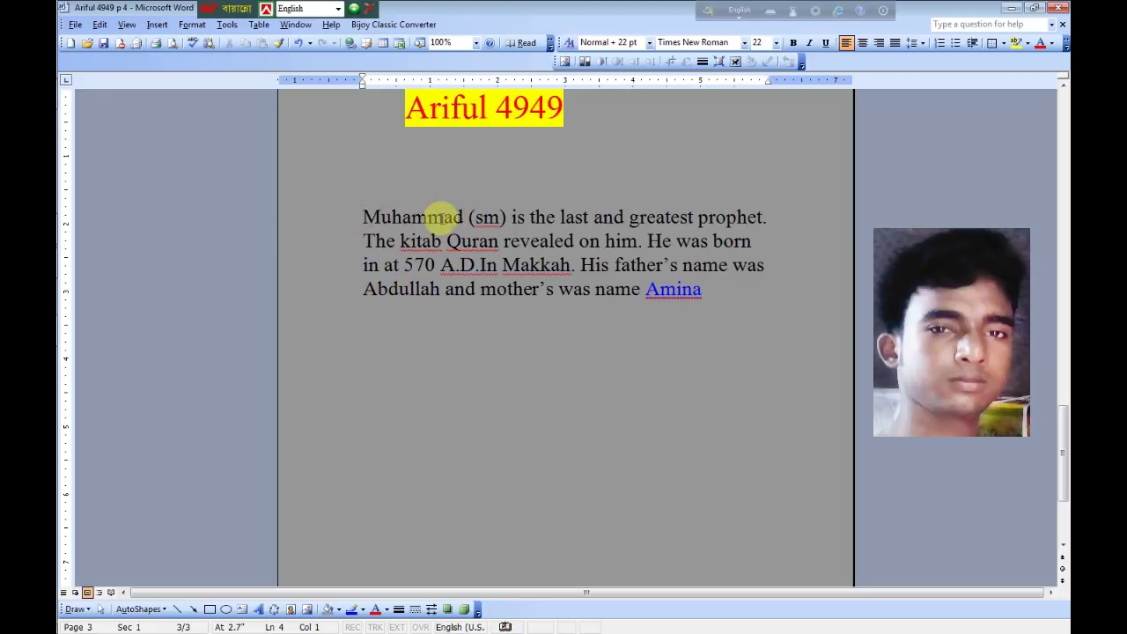
{"action": "left_click", "coordinate": [660, 292]}
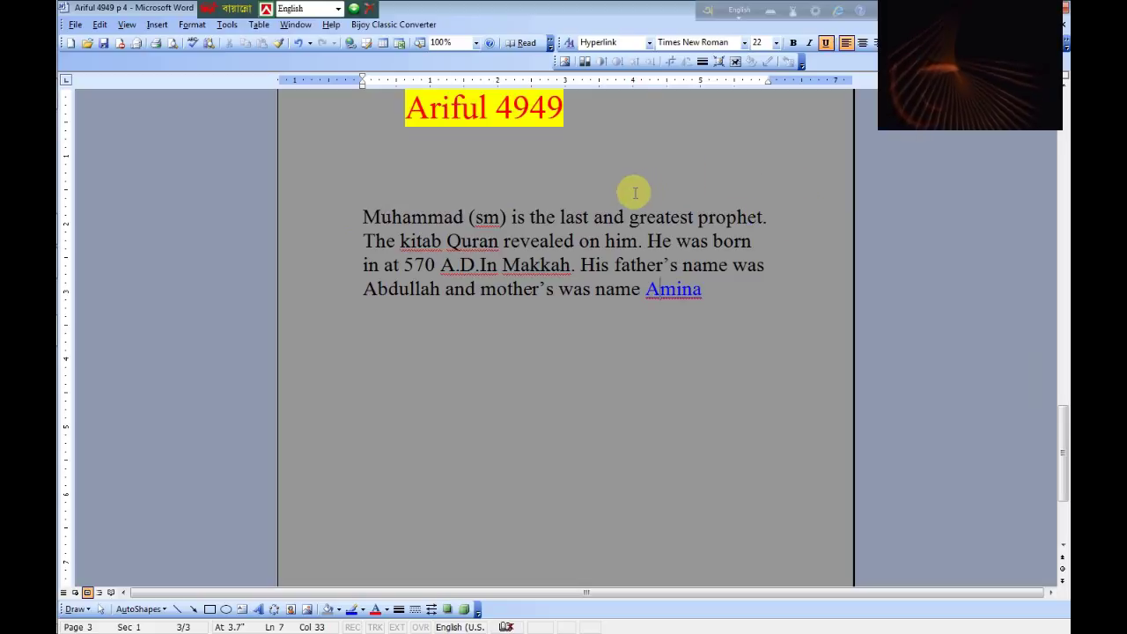
{"action": "mouse_move", "coordinate": [679, 293]}
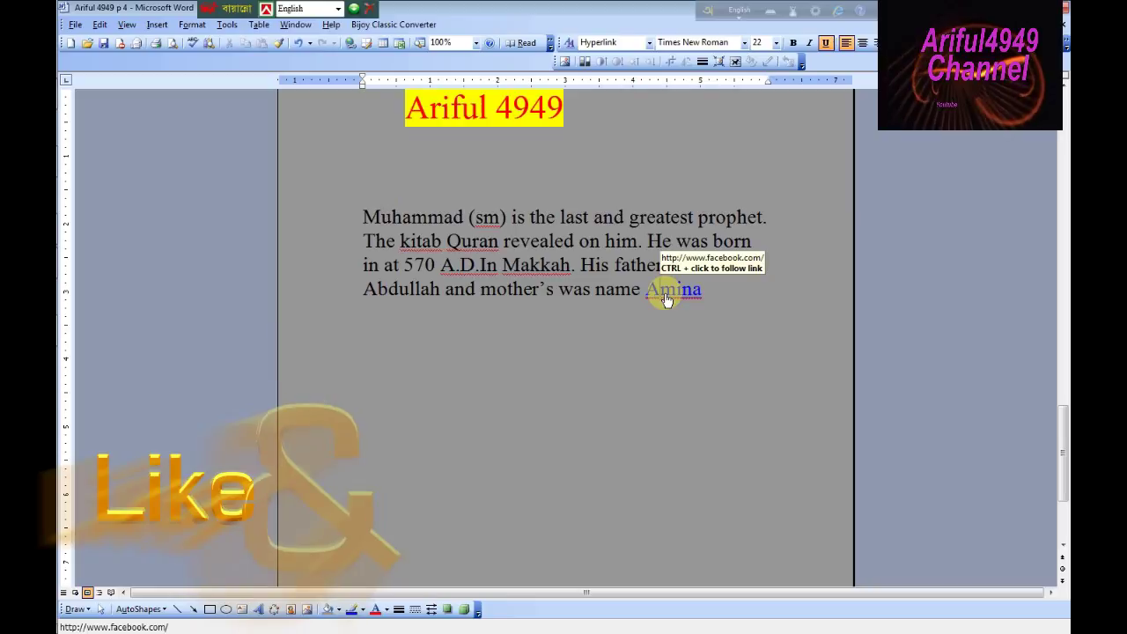
Step: Ctrl+click the 'Amina' hyperlink so facebook.com opens in the web browser
{"action": "left_click", "coordinate": [667, 295]}
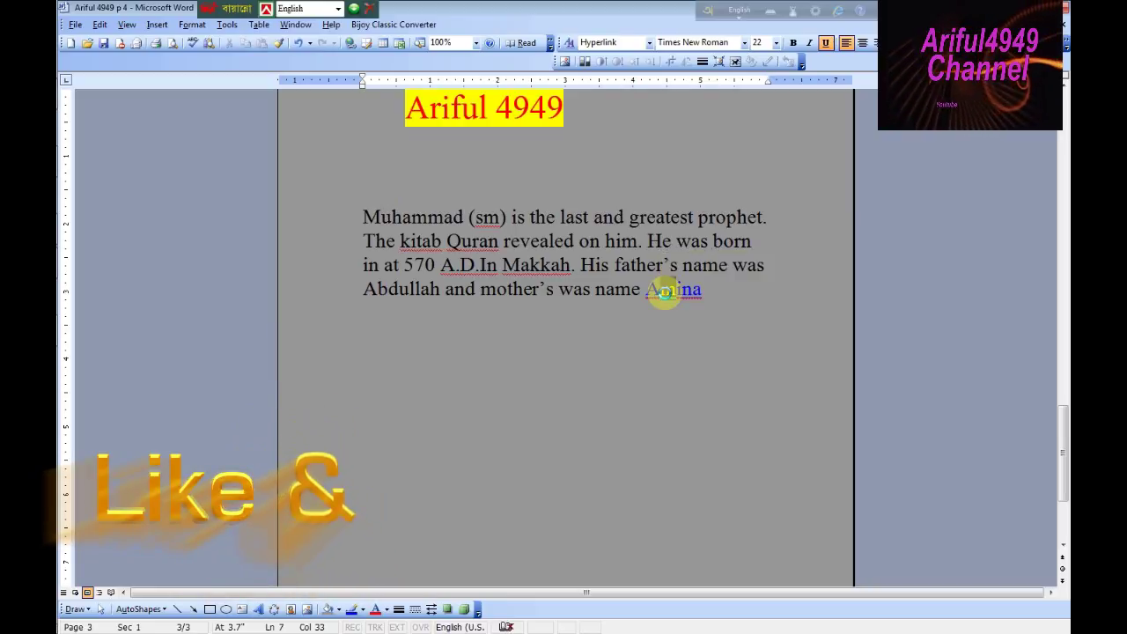
{"action": "left_click", "coordinate": [666, 293], "text": "ctrl"}
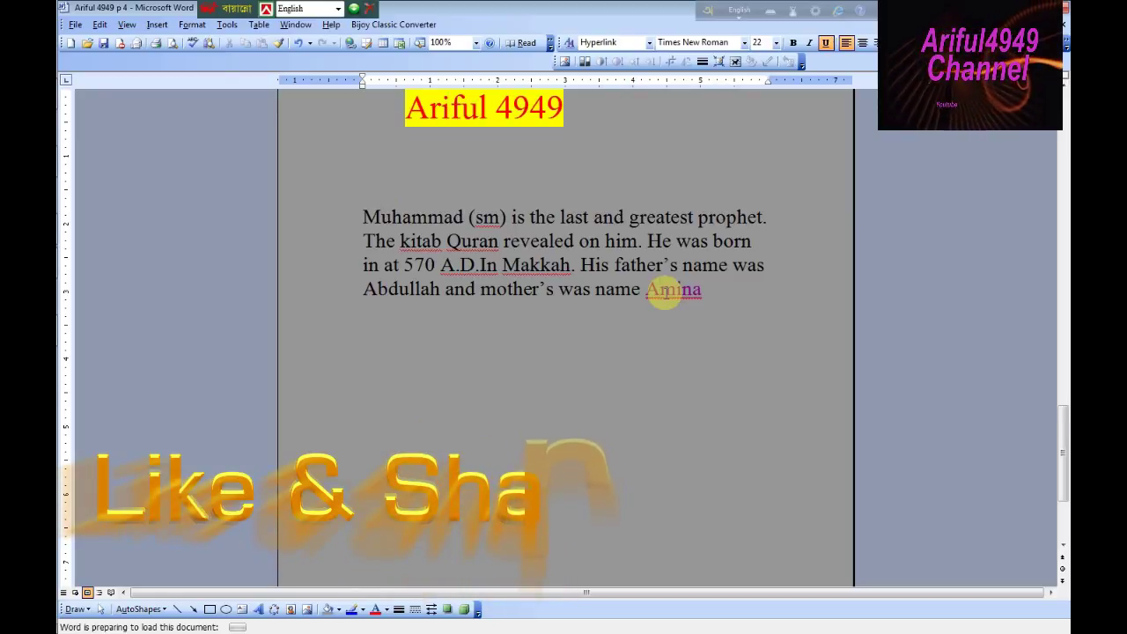
{"action": "mouse_move", "coordinate": [665, 294]}
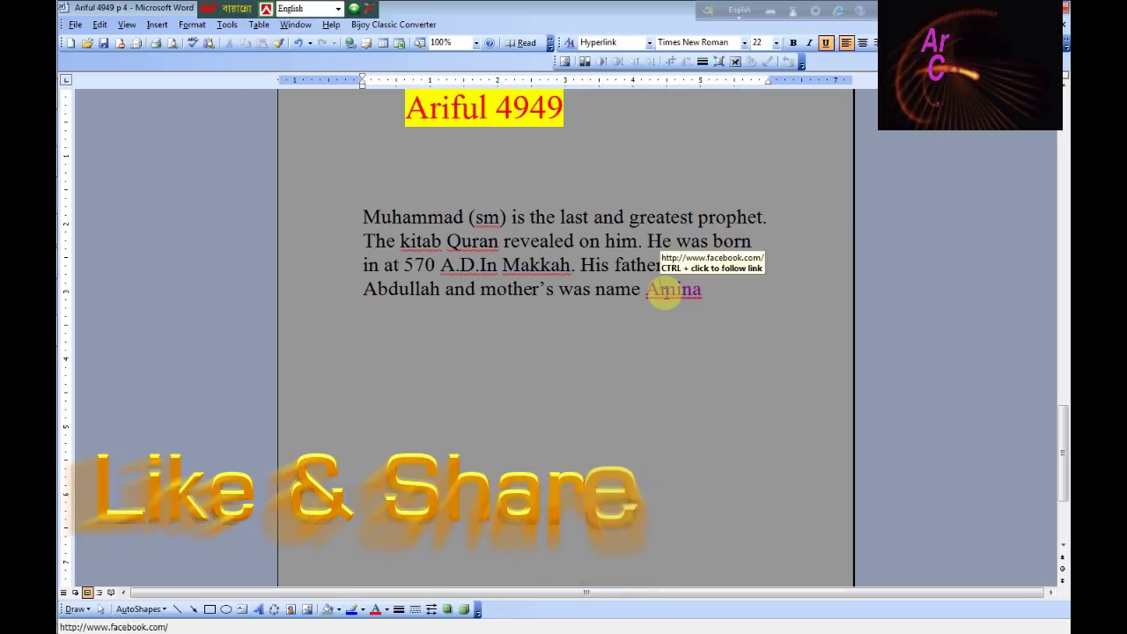
{"action": "left_click", "coordinate": [666, 294], "text": "ctrl"}
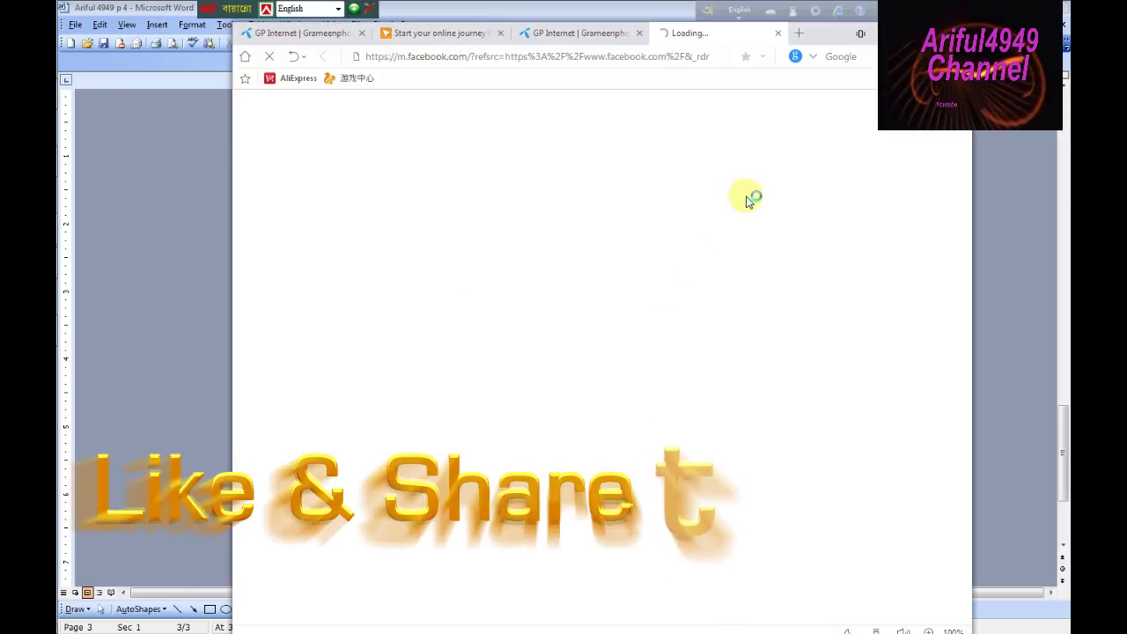